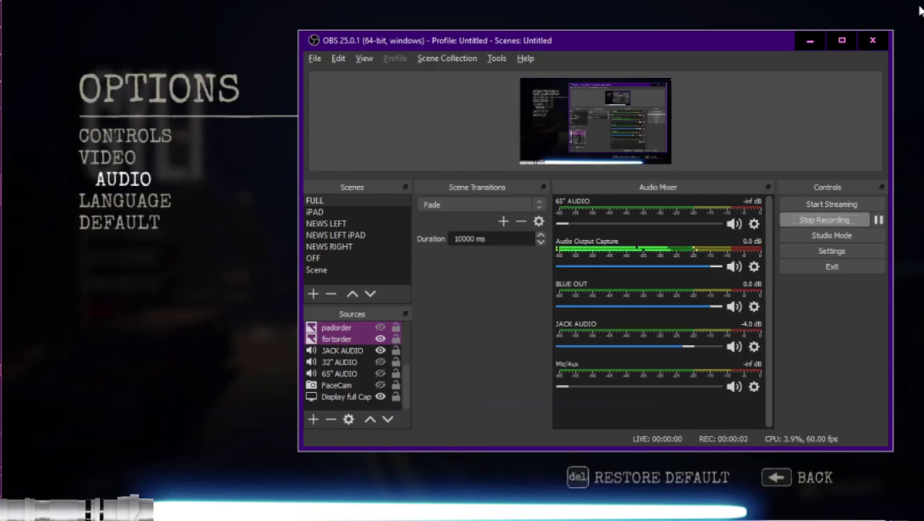
# Rewind the VLC video to 00:00, then minimize OBS to reveal the desktop.
pyautogui.hotkey('alt', 'Tab')
pyautogui.hotkey('alt', 'Tab')
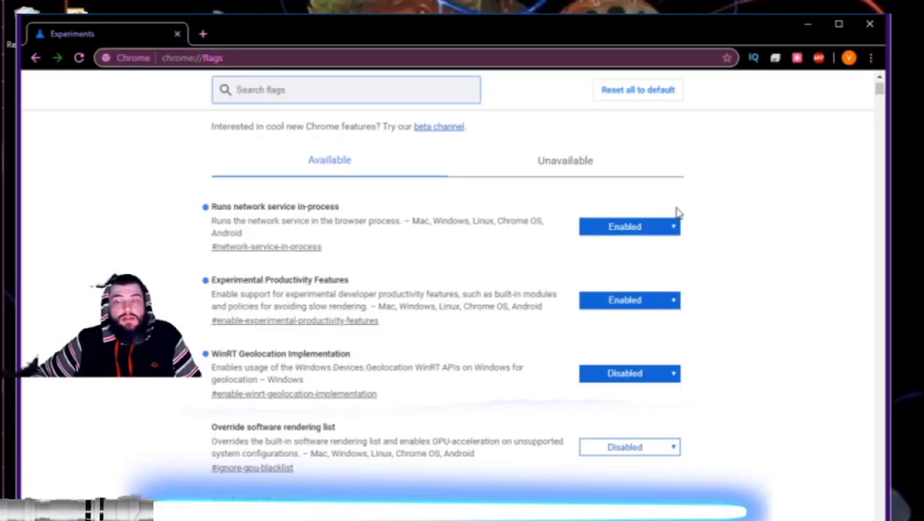
pyautogui.press('Left')
pyautogui.press('Left')
pyautogui.press('Left')
pyautogui.press('Left')
pyautogui.press('Left')
pyautogui.press('Left')
pyautogui.press('Left')
pyautogui.press('Left')
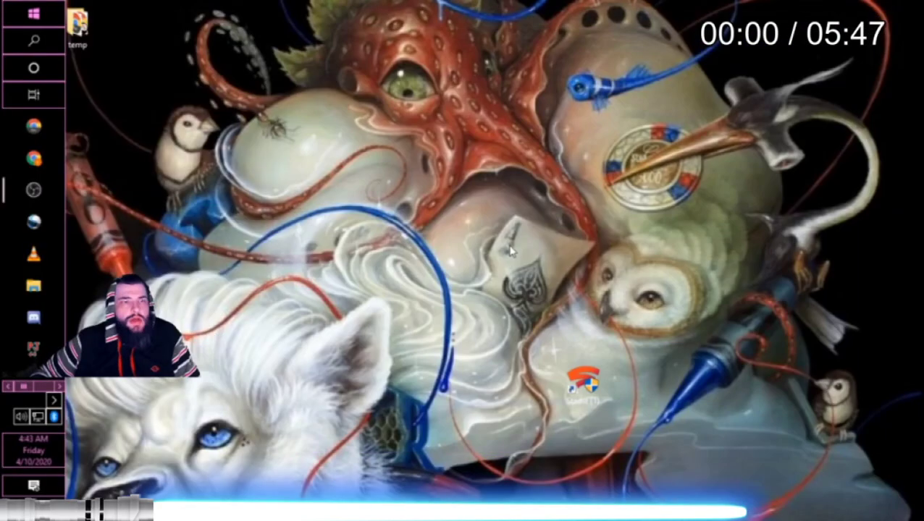
pyautogui.hotkey('alt', 'Tab')
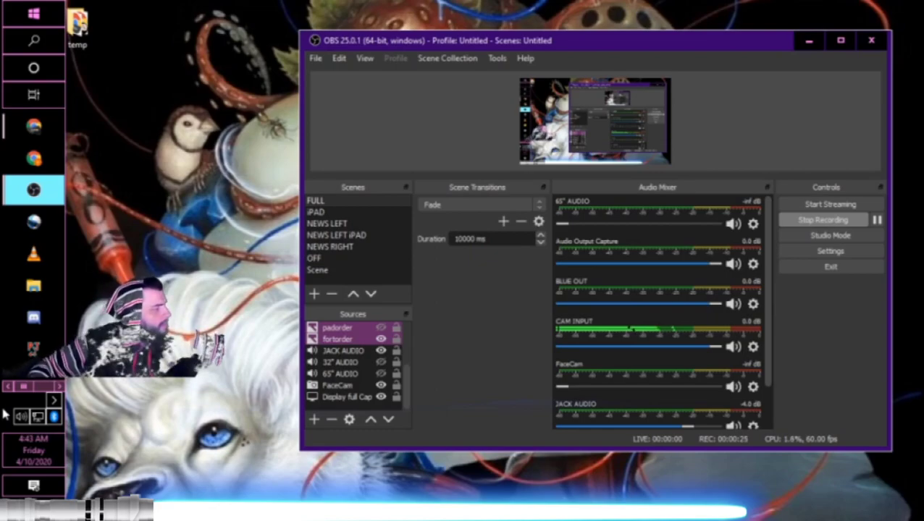
pyautogui.click(809, 41)
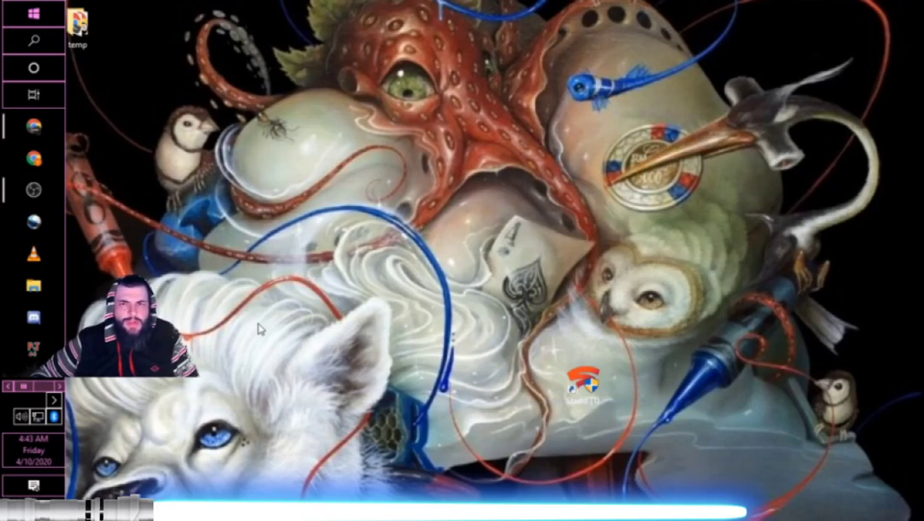
# Open a Chrome window and hide the recommended link tiles on its new tab.
pyautogui.click(33, 128)
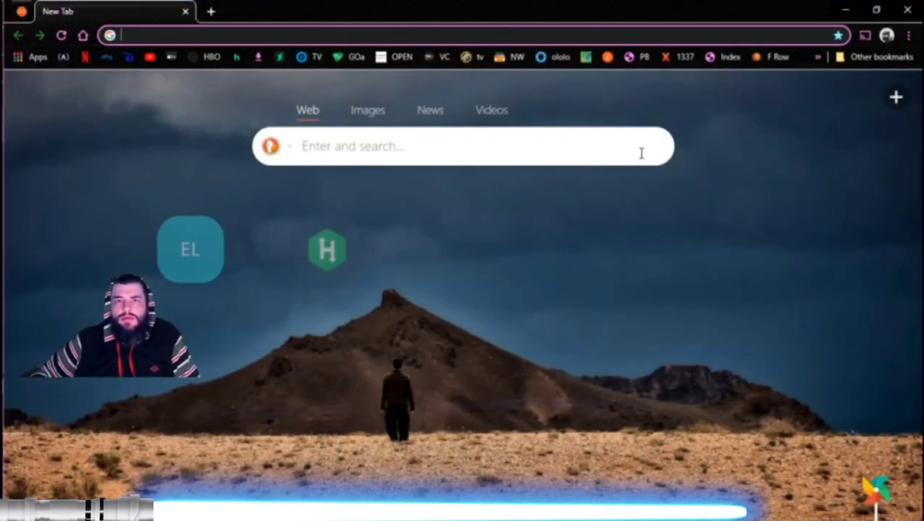
pyautogui.click(908, 11)
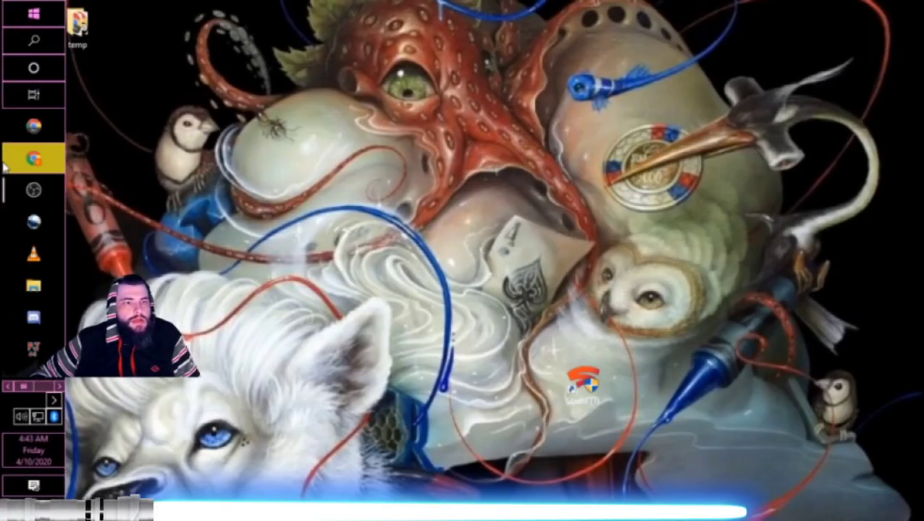
pyautogui.click(40, 159)
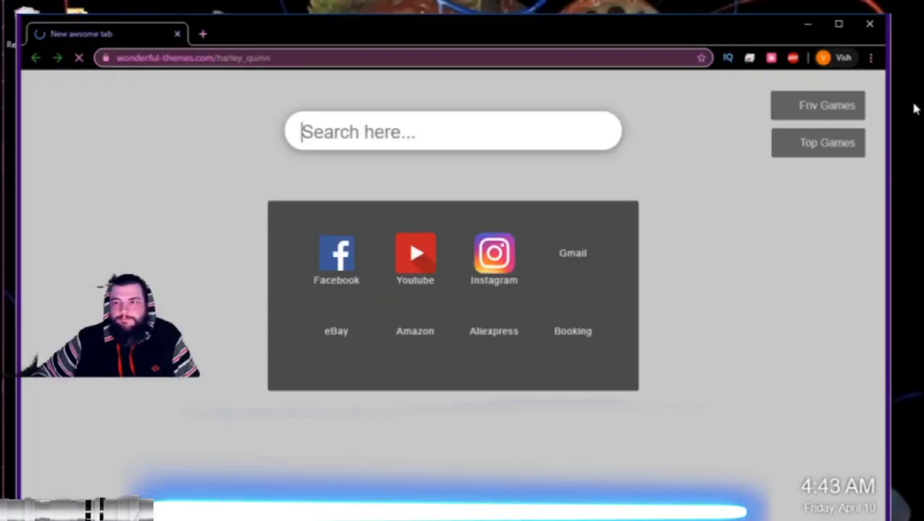
pyautogui.click(843, 60)
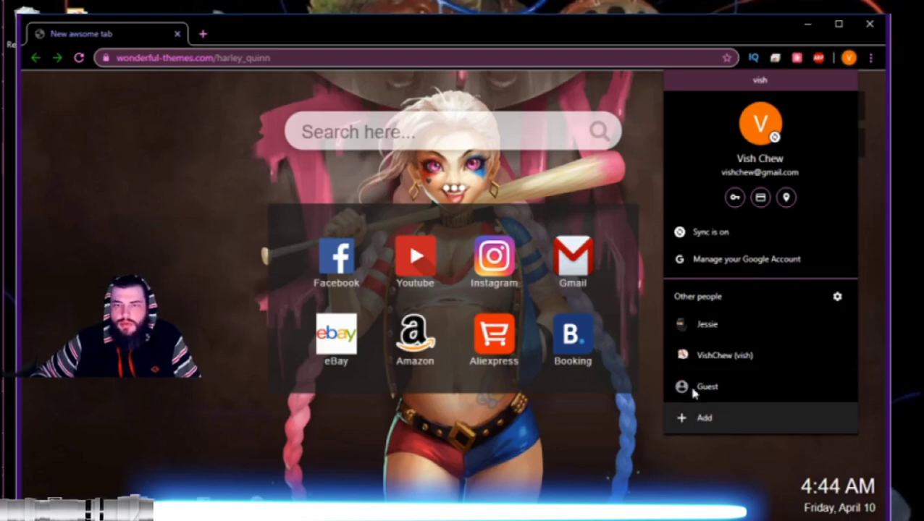
pyautogui.click(462, 216)
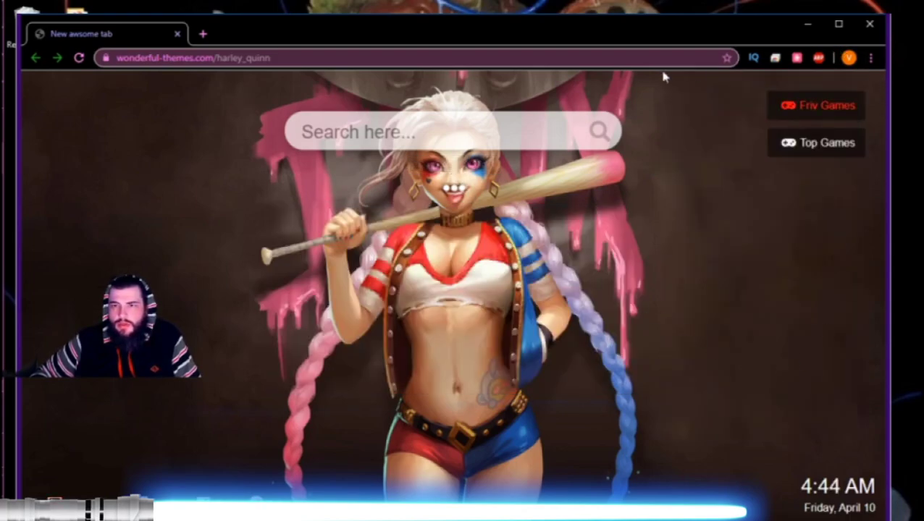
# Replace the first tab with a fresh one and open a window for the other profile.
pyautogui.click(203, 33)
pyautogui.click(176, 34)
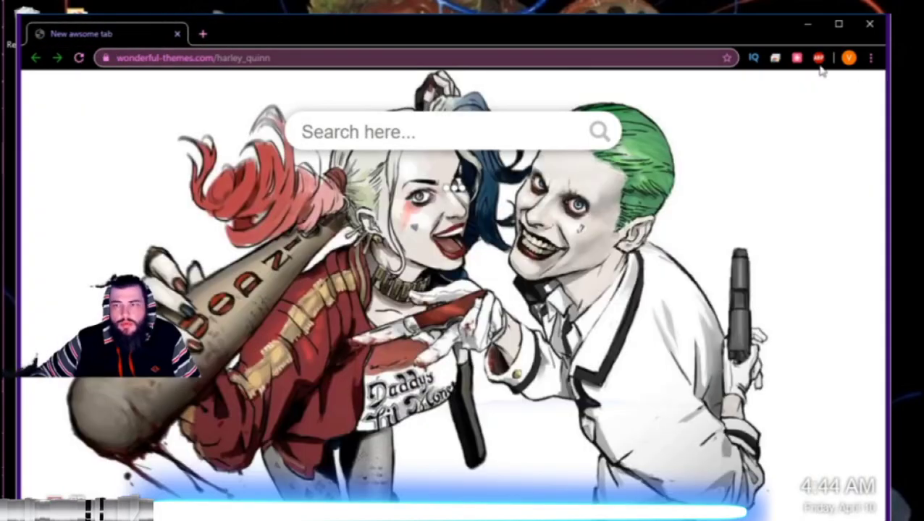
pyautogui.click(849, 58)
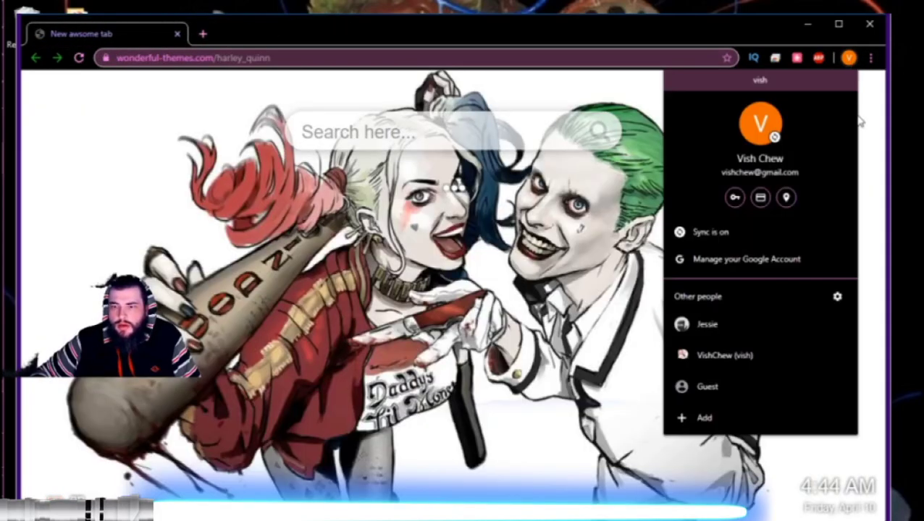
pyautogui.click(719, 365)
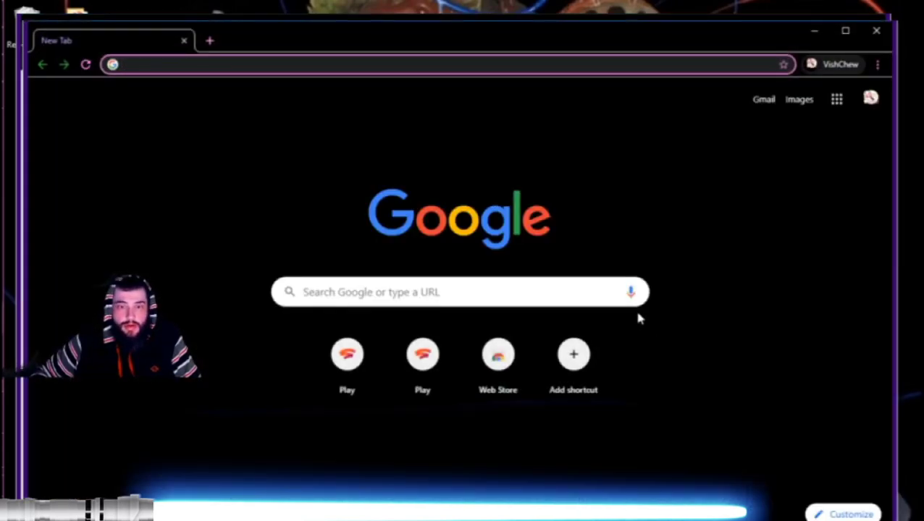
# Open Stadia from the new-tab Play shortcut, then minimize the Stadia window.
pyautogui.click(351, 360)
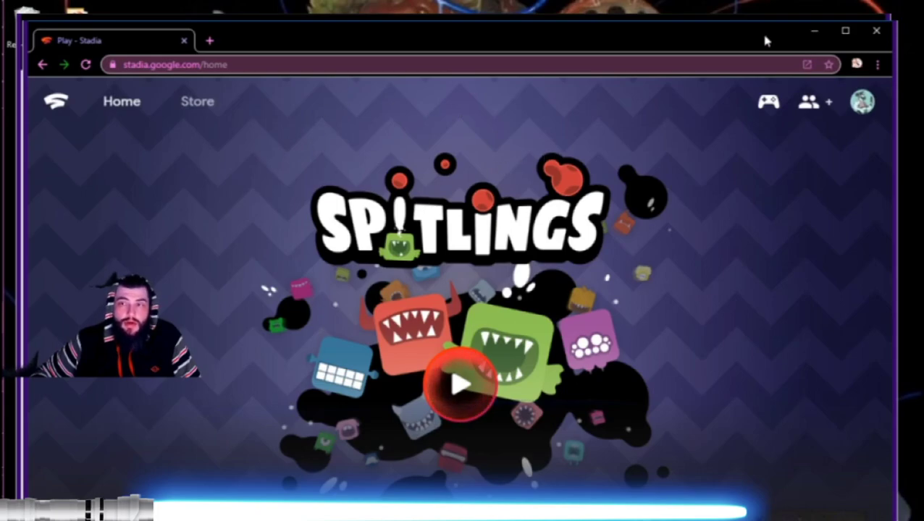
pyautogui.click(814, 30)
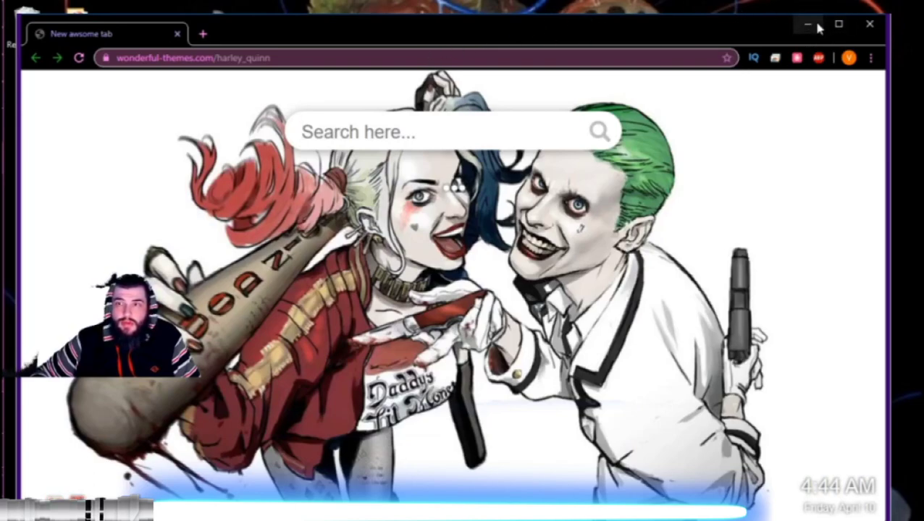
# Load chrome://flags from the address bar and scroll through the Experiments flag list.
pyautogui.click(391, 58)
pyautogui.hotkey('ctrl', 'a')
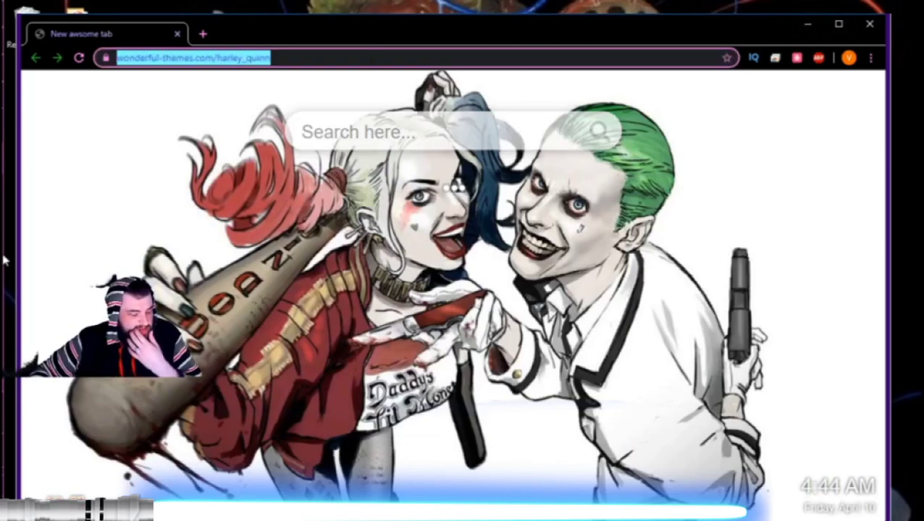
pyautogui.moveTo(5, 187)
pyautogui.write('ch')
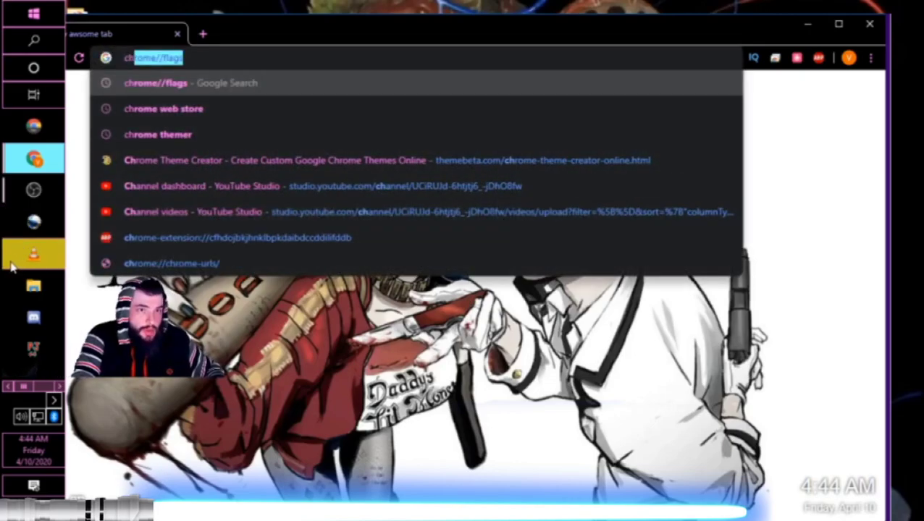
pyautogui.press('Right')
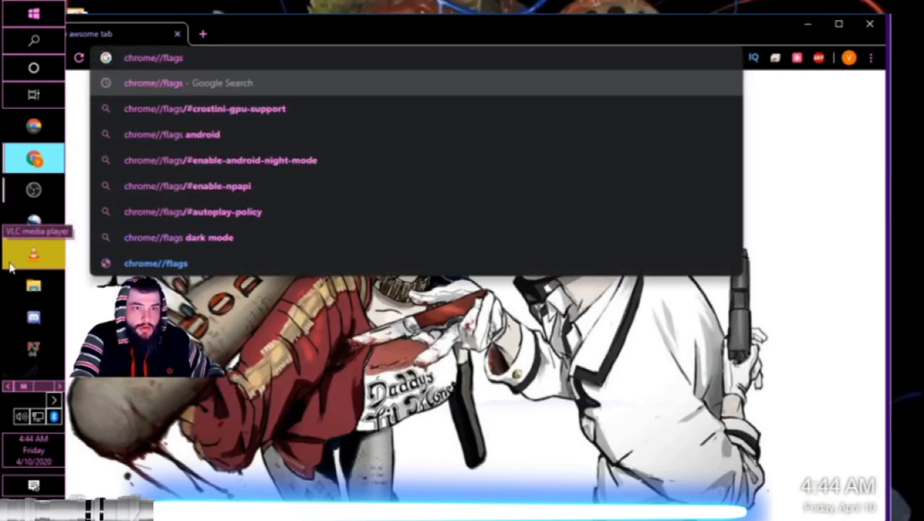
pyautogui.press('Left')
pyautogui.press('Left')
pyautogui.press('Left')
pyautogui.press('Left')
pyautogui.press('Left')
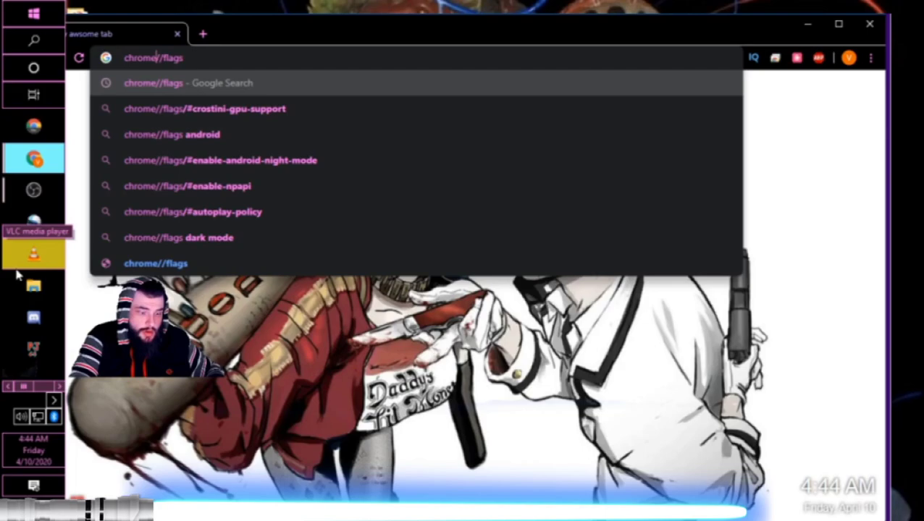
pyautogui.write(':')
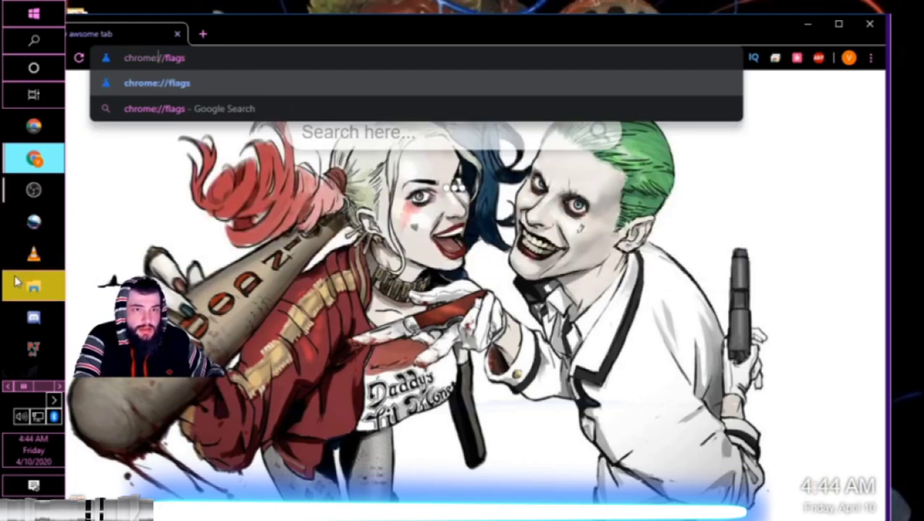
pyautogui.press('Return')
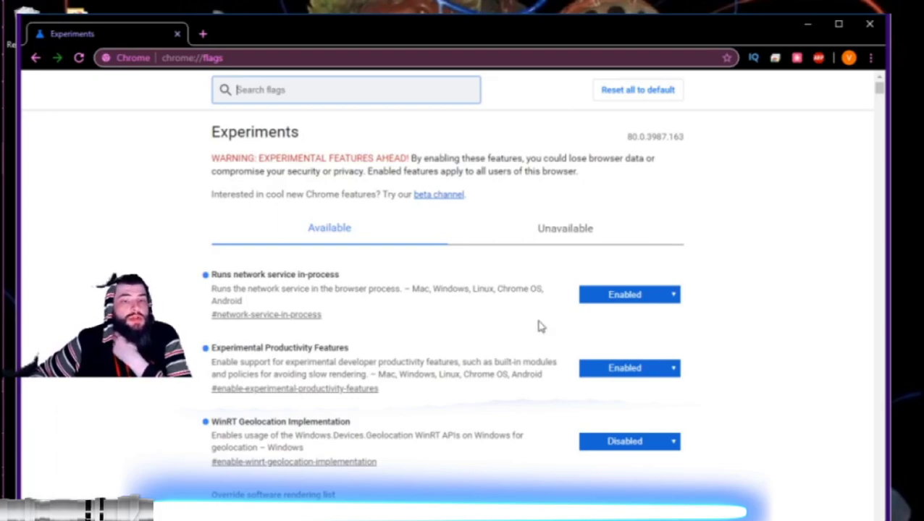
pyautogui.scroll(-1, 538, 327)
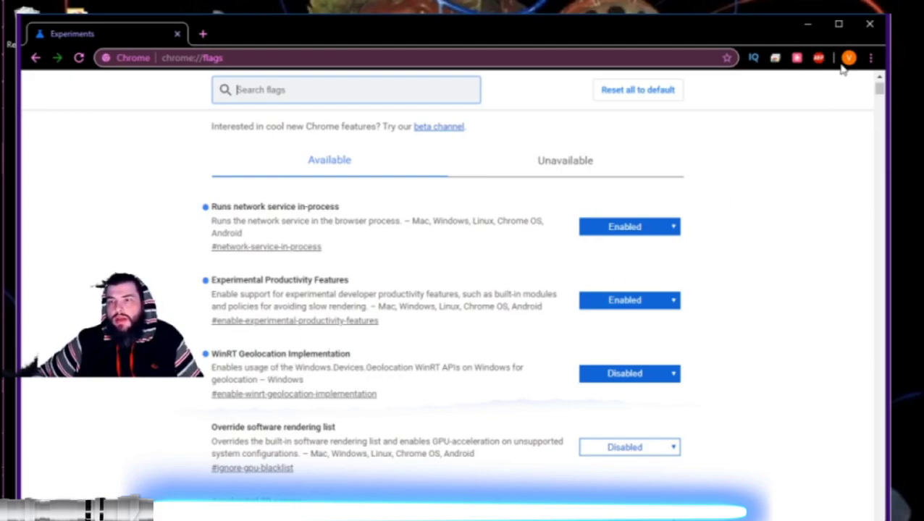
# Close the Chrome window and move the Stadia shortcut toward the desktop centre.
pyautogui.click(869, 25)
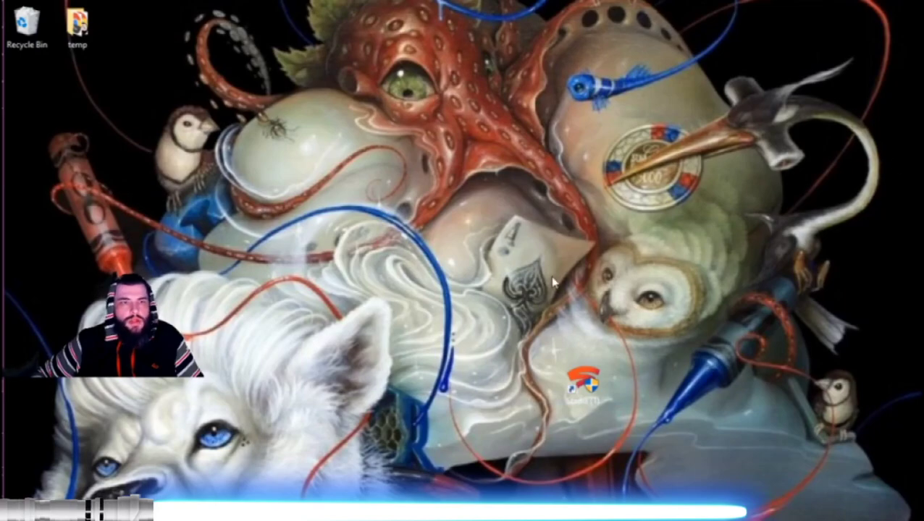
pyautogui.moveTo(585, 381); pyautogui.dragTo(500, 226)
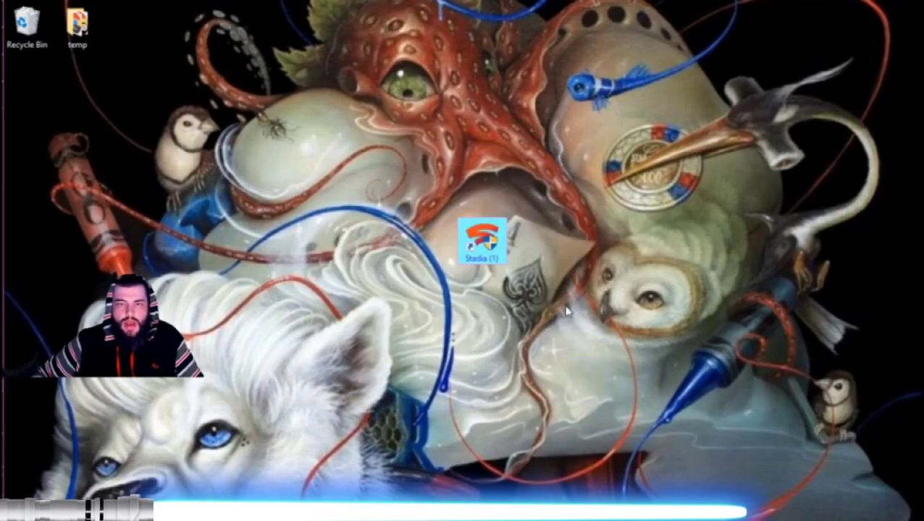
pyautogui.moveTo(3, 391)
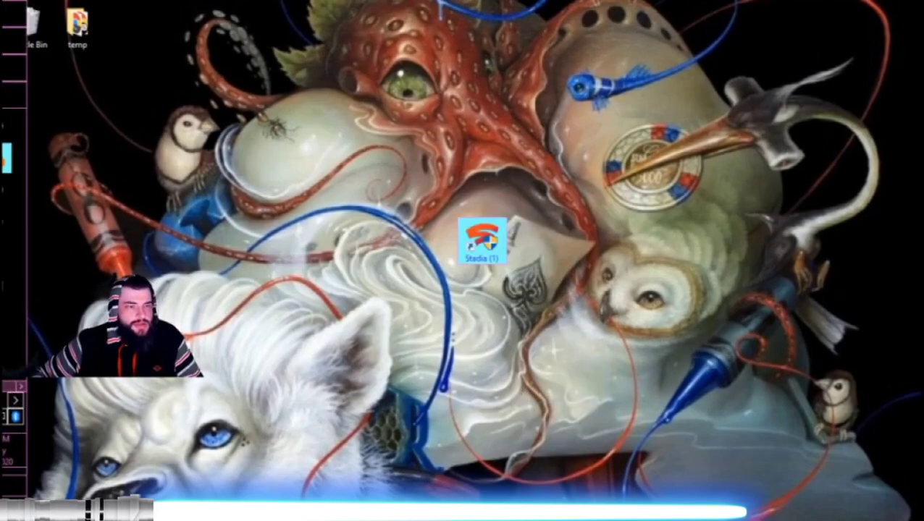
pyautogui.click(59, 387)
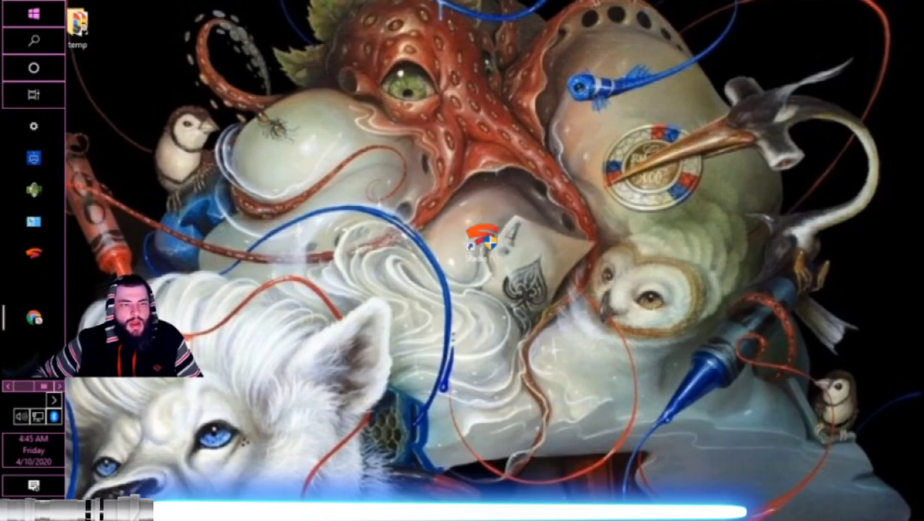
# Set the Stadia (1) shortcut to Windows 7 compatibility mode as administrator and save.
pyautogui.rightClick(490, 247)
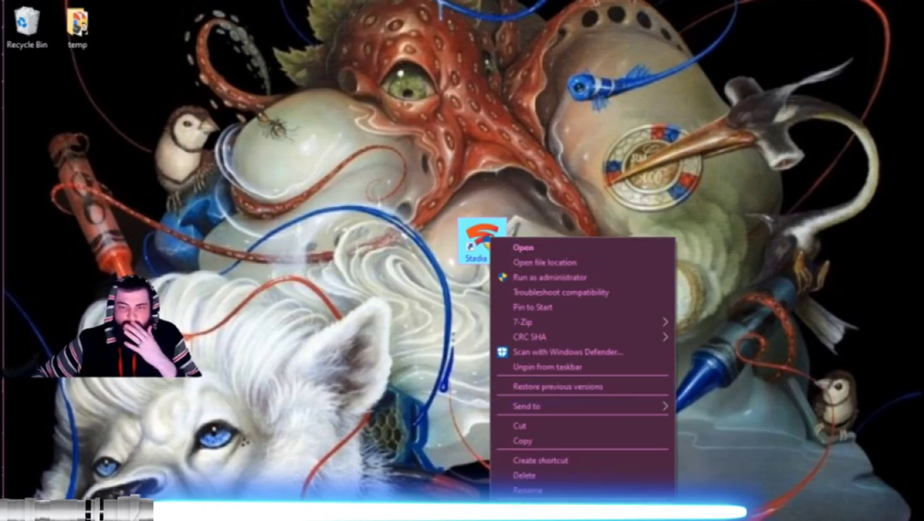
pyautogui.press('r')
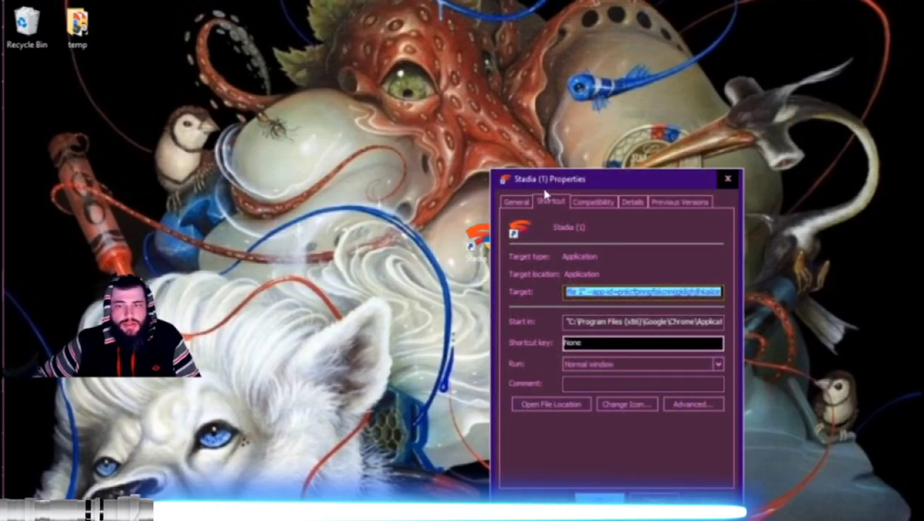
pyautogui.moveTo(619, 179); pyautogui.dragTo(595, 161)
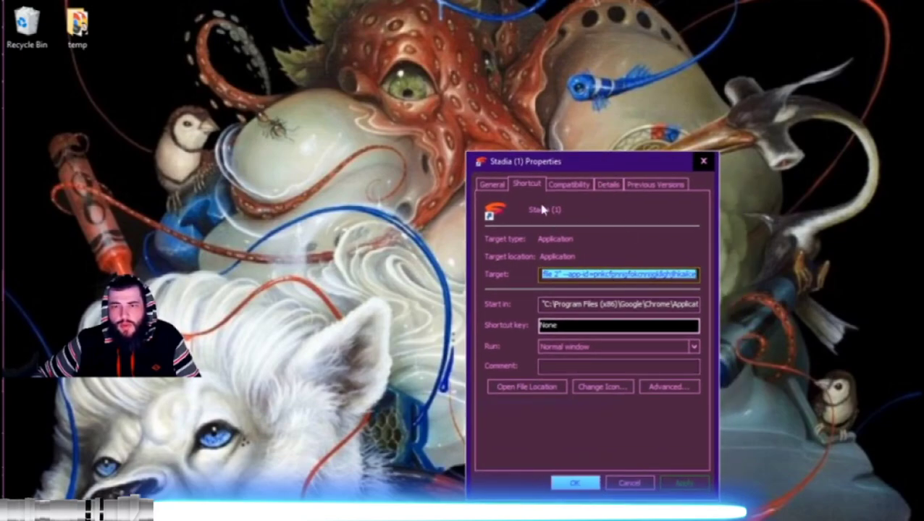
pyautogui.click(608, 184)
pyautogui.click(568, 185)
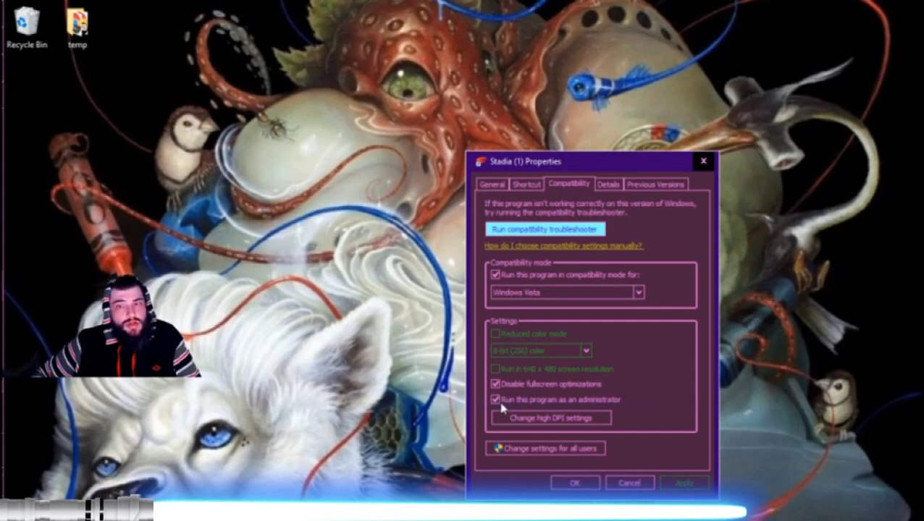
pyautogui.click(572, 295)
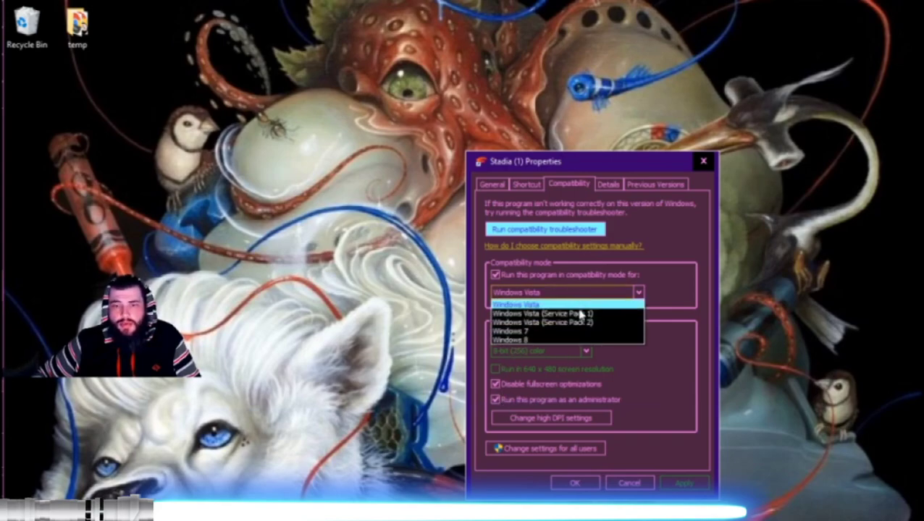
pyautogui.click(536, 330)
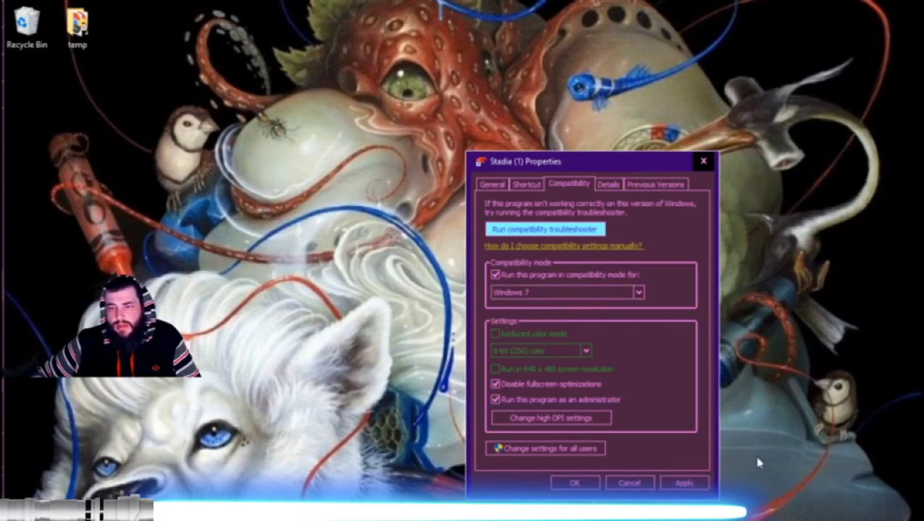
pyautogui.click(684, 483)
pyautogui.click(575, 485)
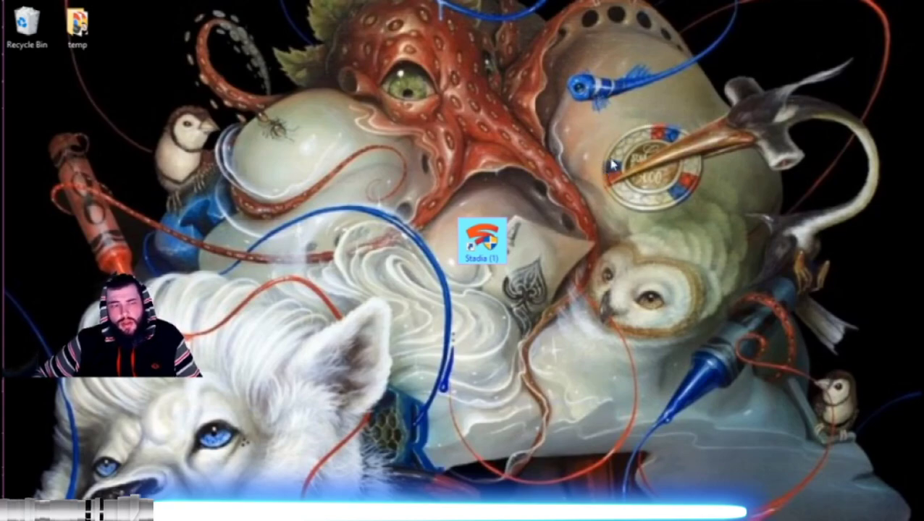
# Open Network & Internet settings from the tray network icon and scroll to the adapter options.
pyautogui.moveTo(3, 405)
pyautogui.click(55, 401)
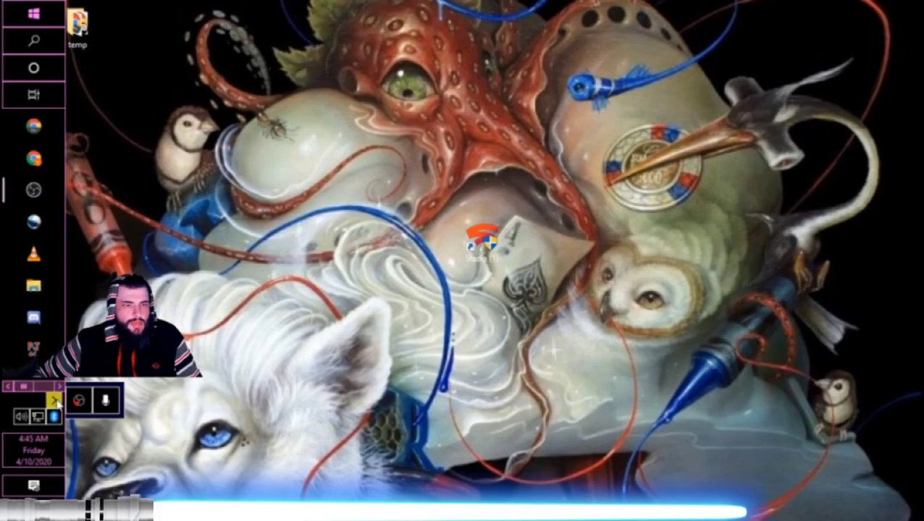
pyautogui.rightClick(37, 416)
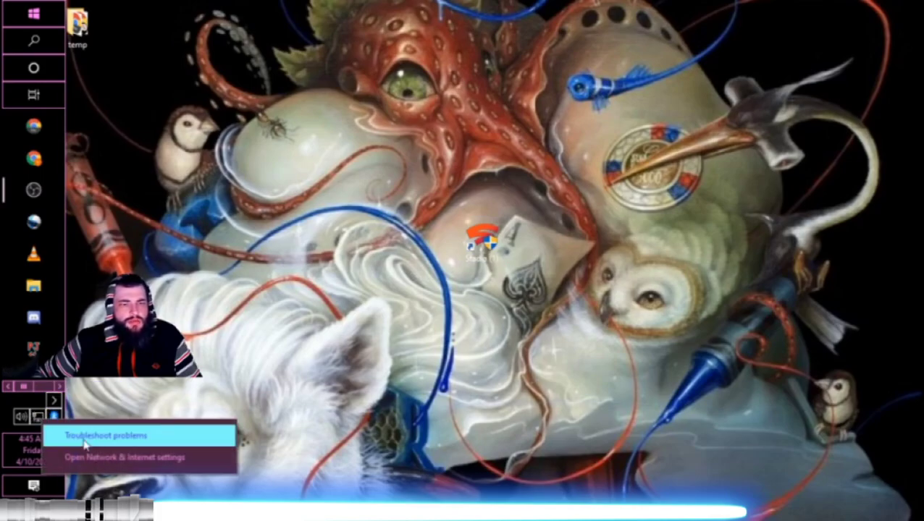
pyautogui.click(116, 457)
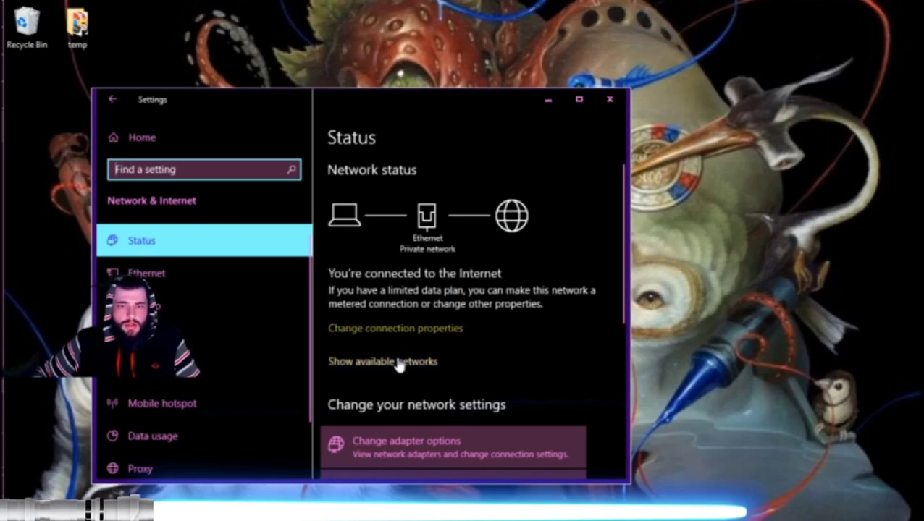
pyautogui.scroll(-2, 449, 369)
pyautogui.click(456, 338)
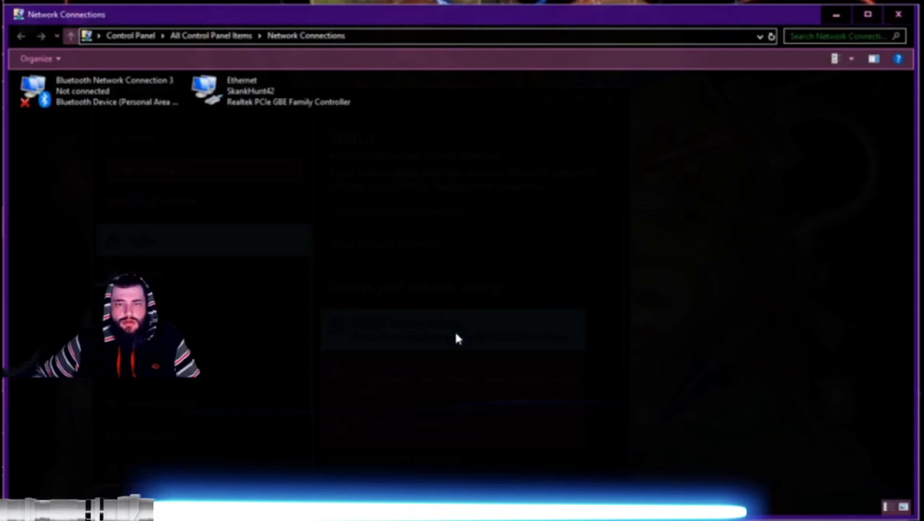
pyautogui.rightClick(257, 104)
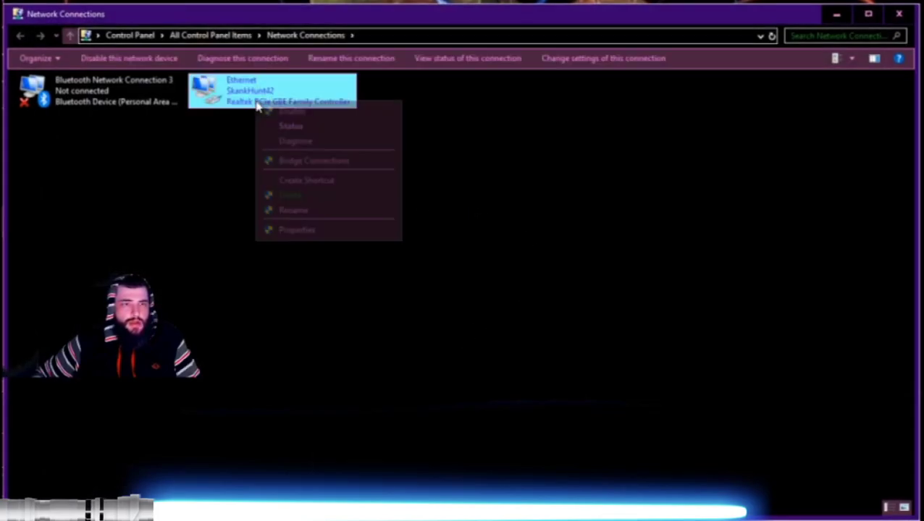
pyautogui.click(335, 232)
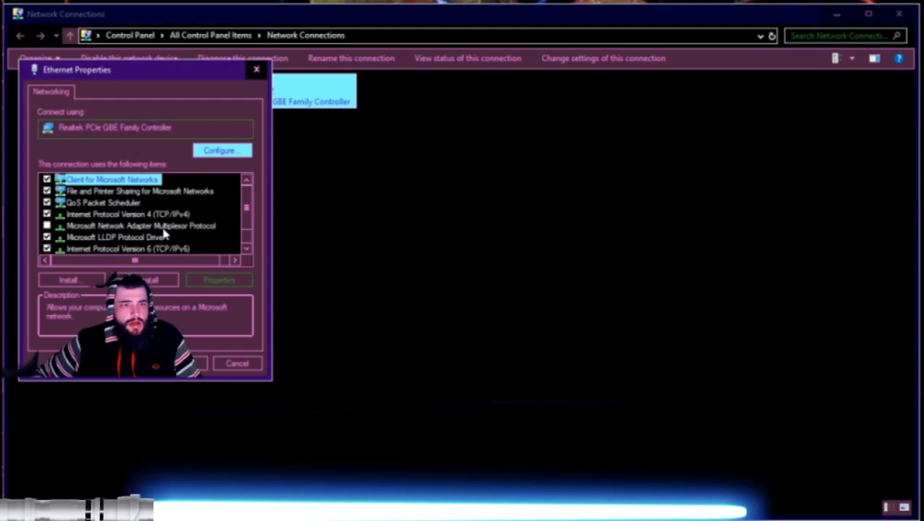
pyautogui.scroll(-1, 165, 232)
pyautogui.click(174, 192)
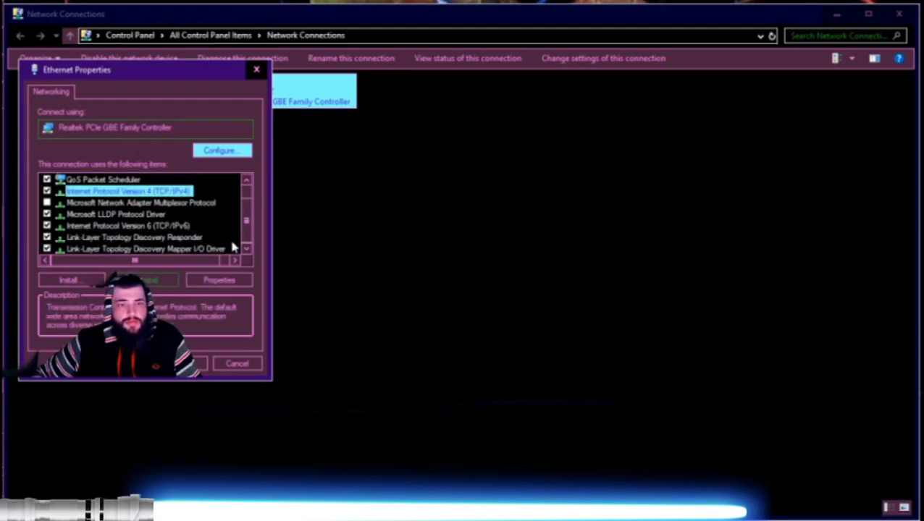
pyautogui.click(230, 285)
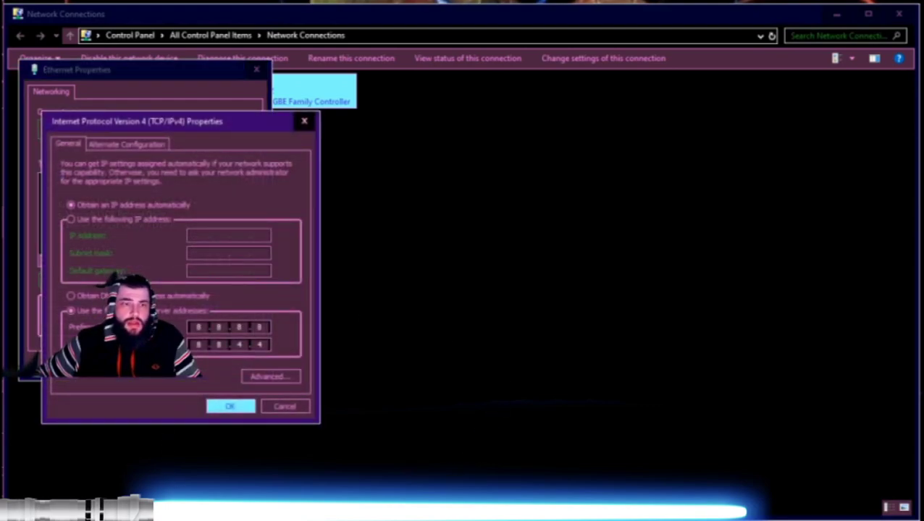
pyautogui.write('8.8.8.')
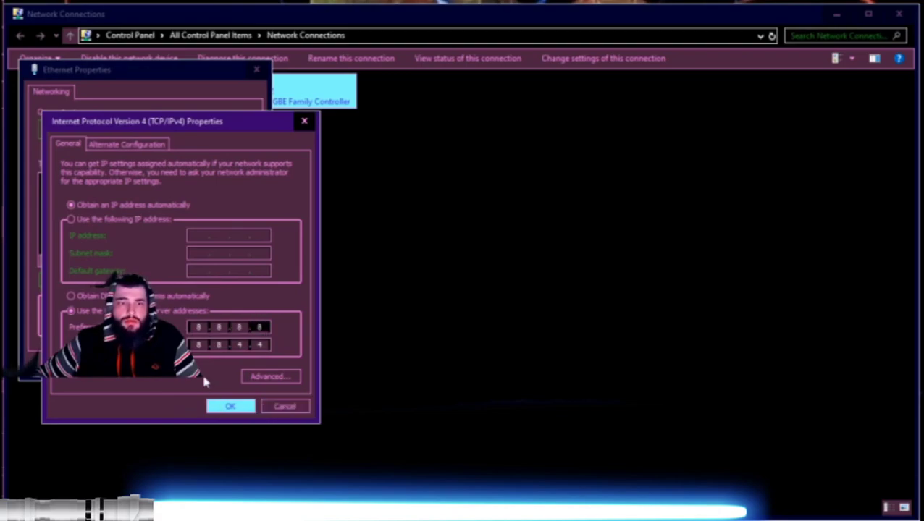
pyautogui.write('8')
pyautogui.press('Tab')
pyautogui.write('8.8.4.')
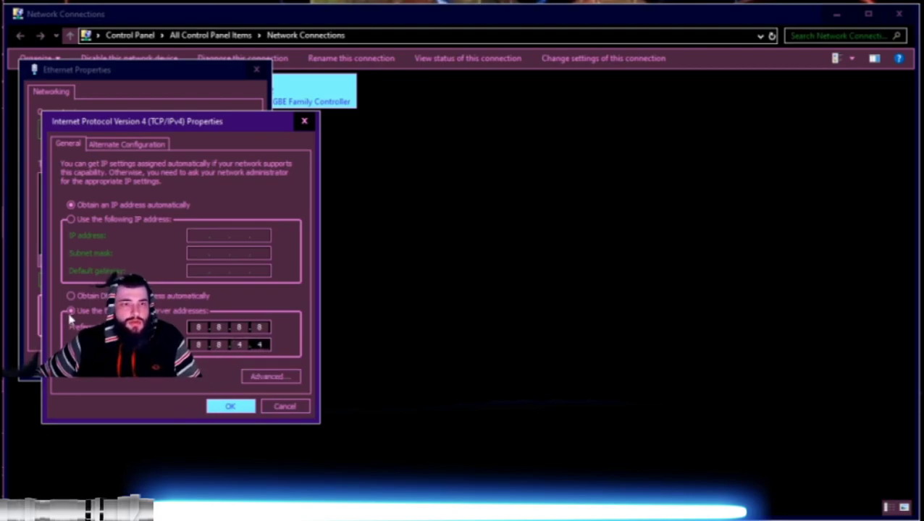
pyautogui.write('4')
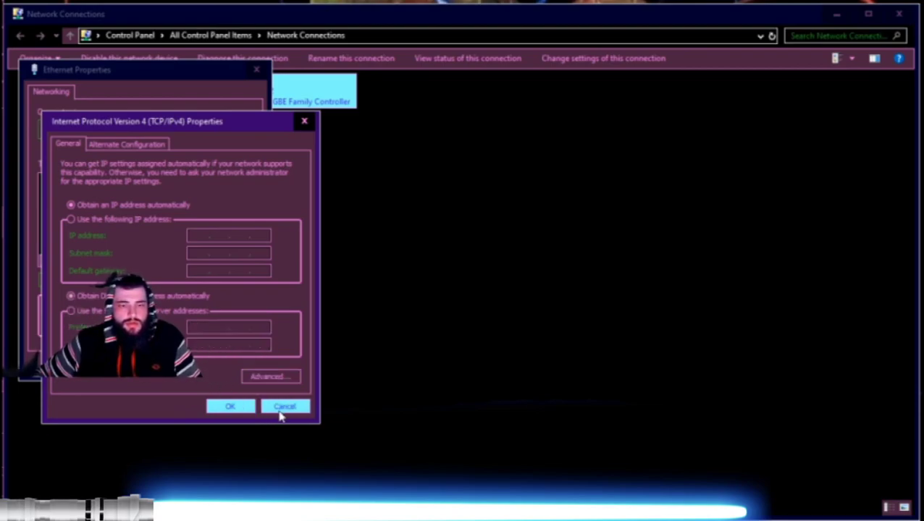
pyautogui.click(252, 407)
pyautogui.click(257, 71)
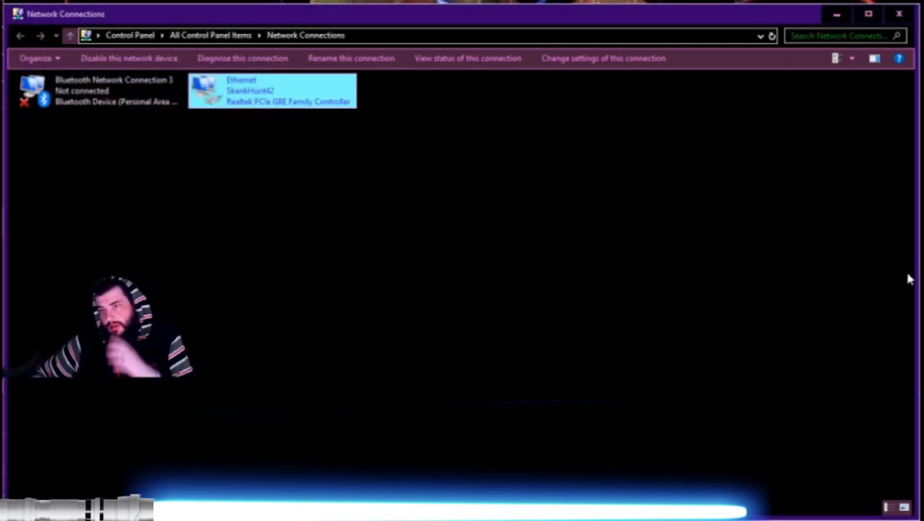
# Close the Network Connections window and the network Settings window.
pyautogui.click(899, 14)
pyautogui.click(608, 101)
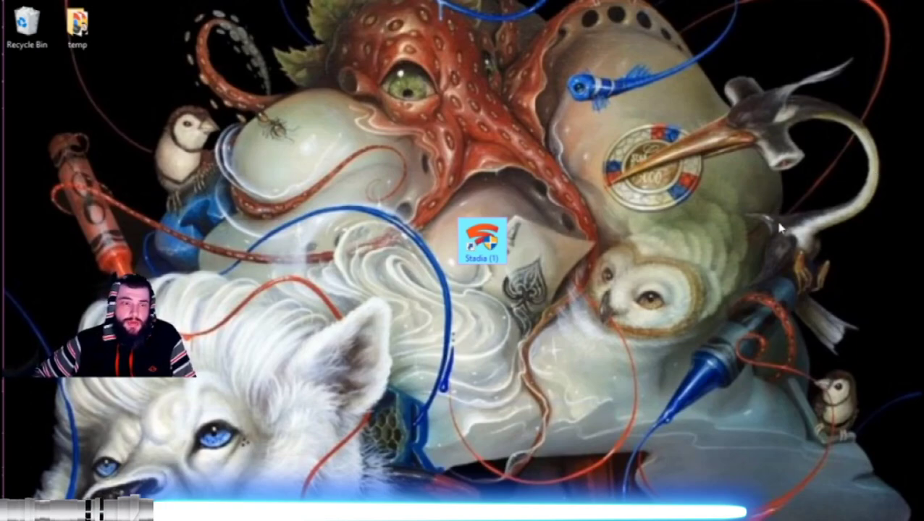
pyautogui.moveTo(3, 278)
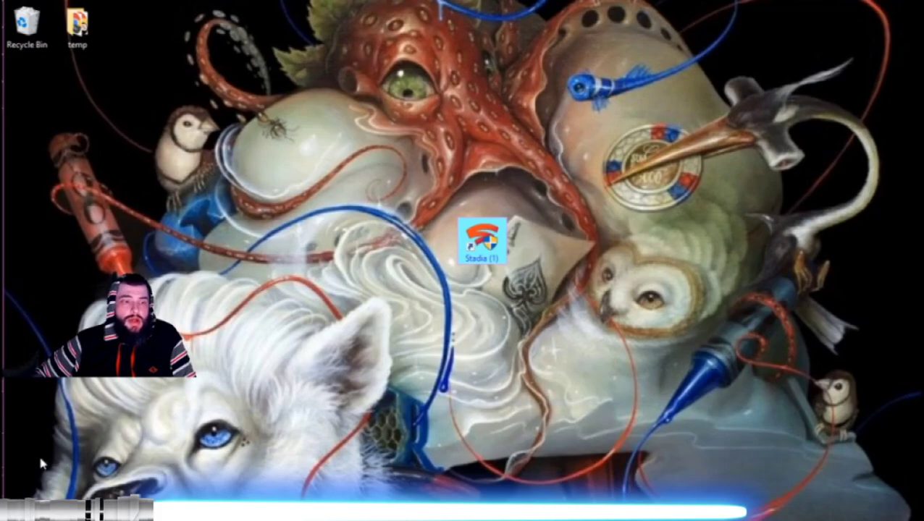
pyautogui.moveTo(4, 391)
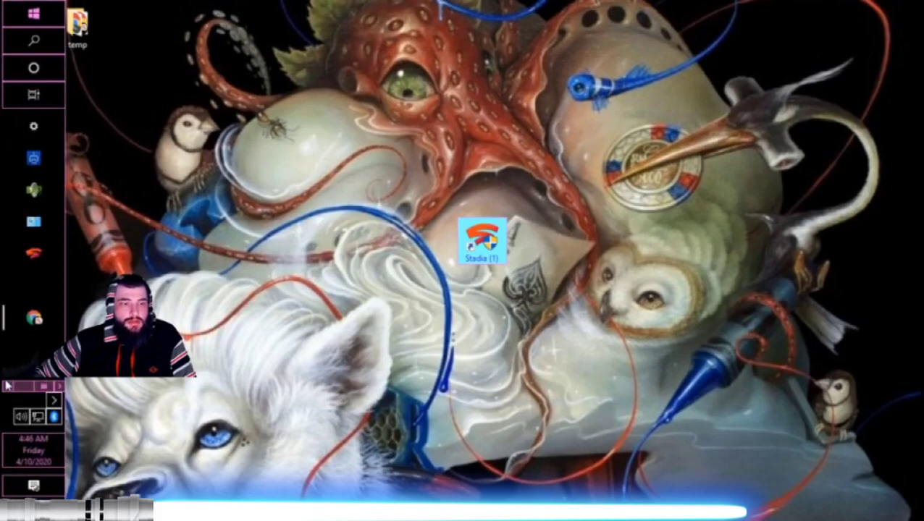
pyautogui.rightClick(34, 317)
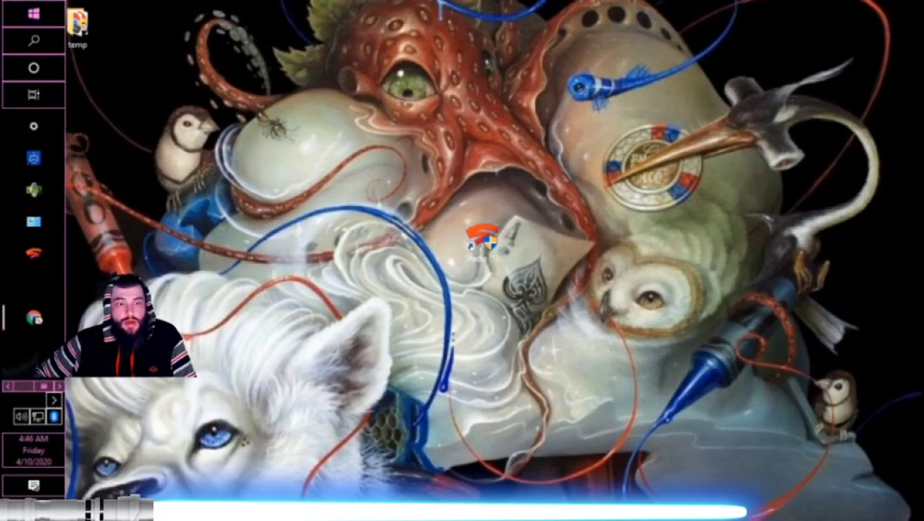
pyautogui.click(34, 317)
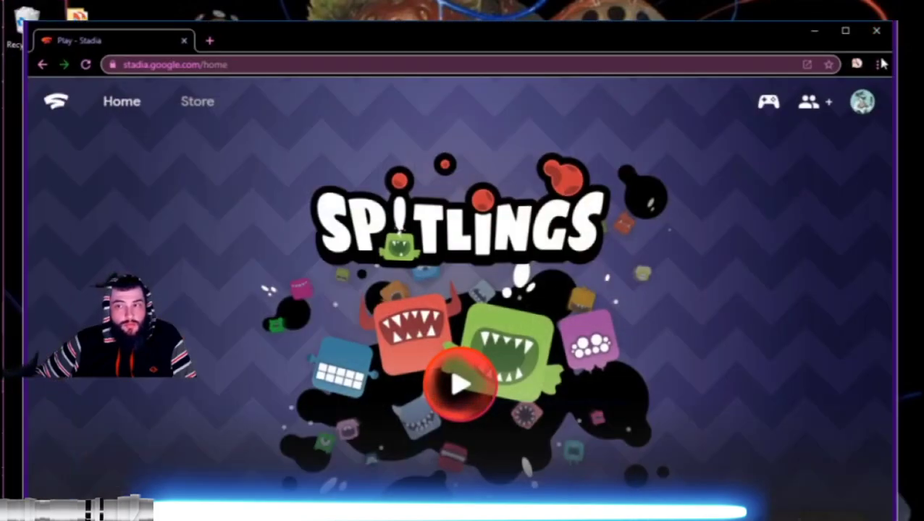
pyautogui.click(856, 63)
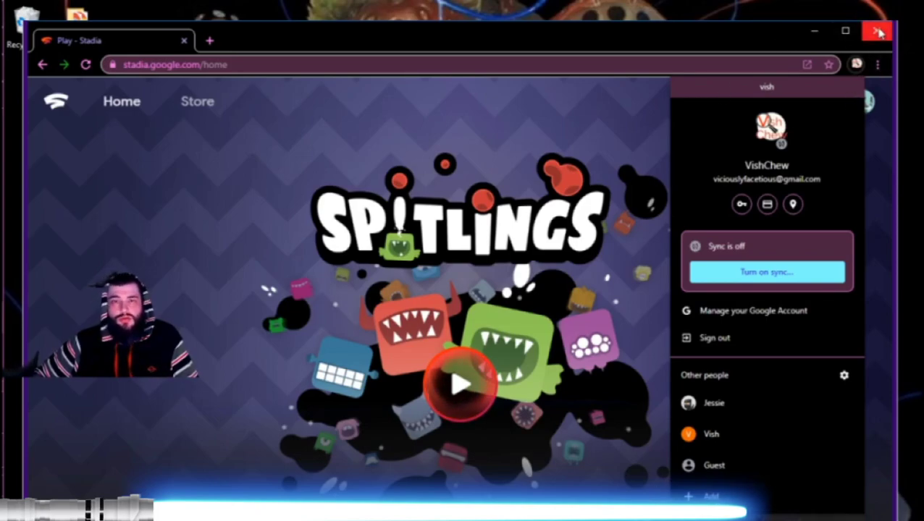
pyautogui.click(345, 44)
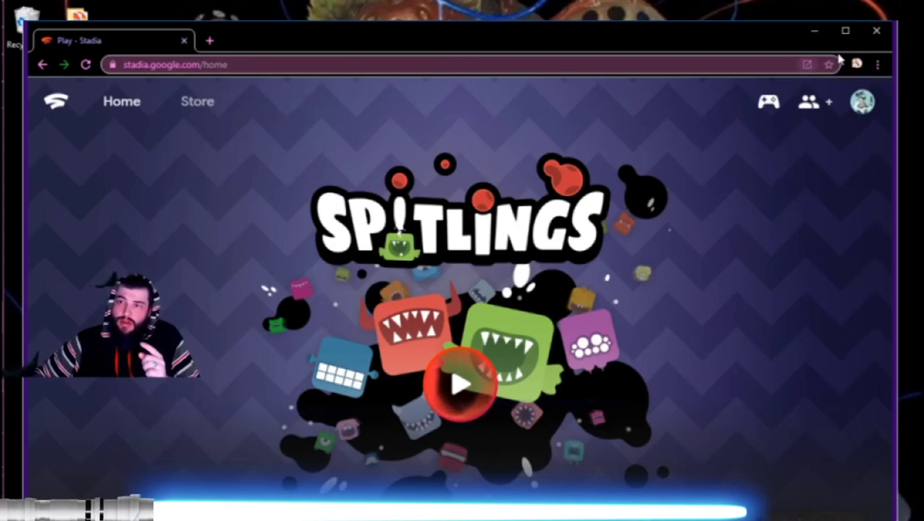
pyautogui.click(875, 31)
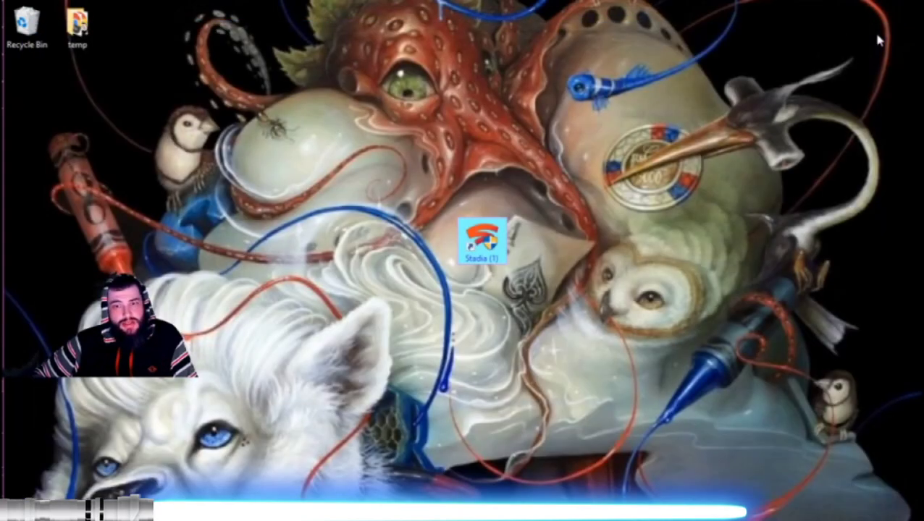
# Check the Stadia shortcut's menu options, then launch Stadia from the desktop shortcut.
pyautogui.rightClick(496, 240)
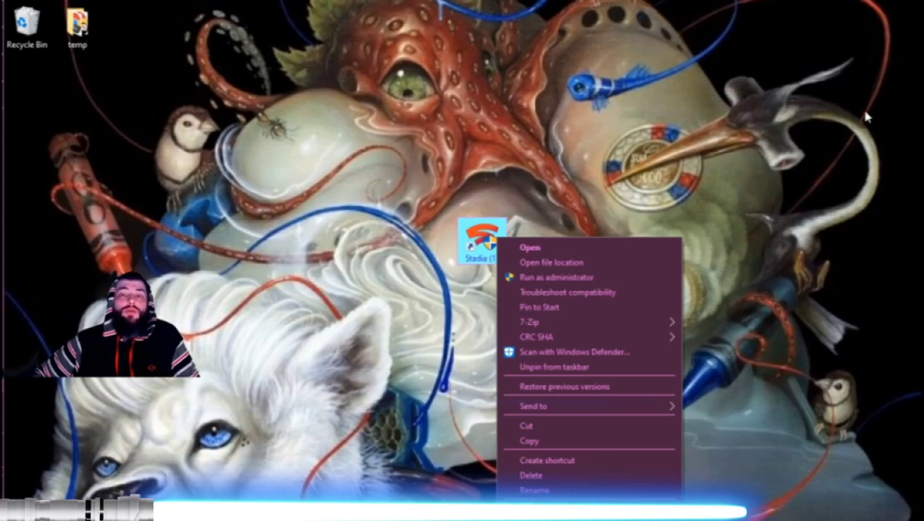
pyautogui.click(654, 148)
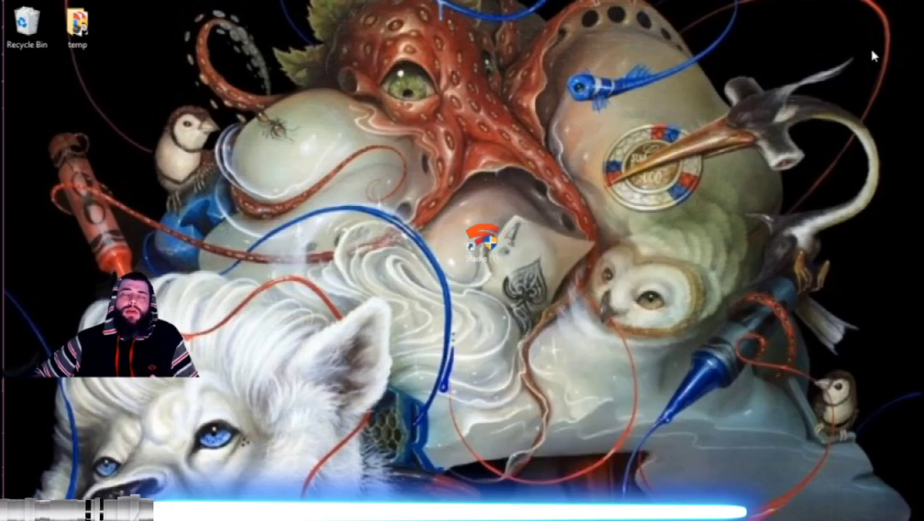
pyautogui.moveTo(3, 347)
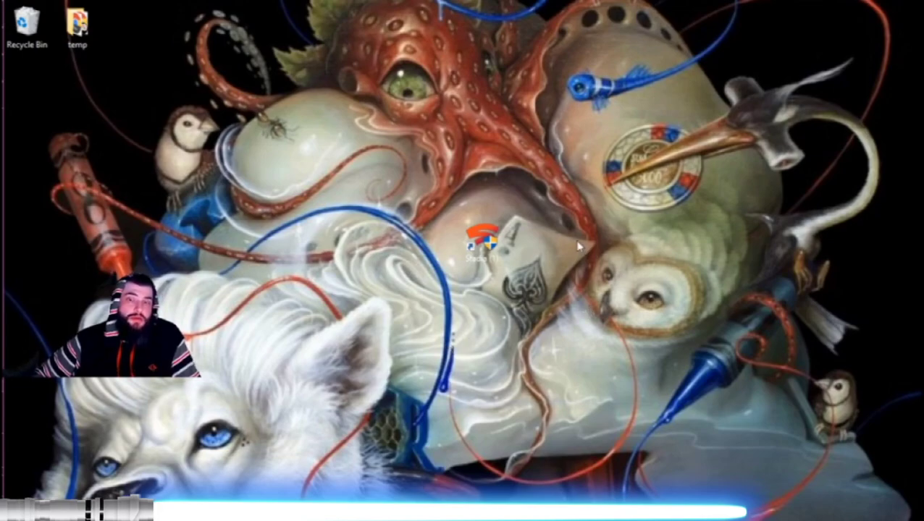
pyautogui.click(481, 250)
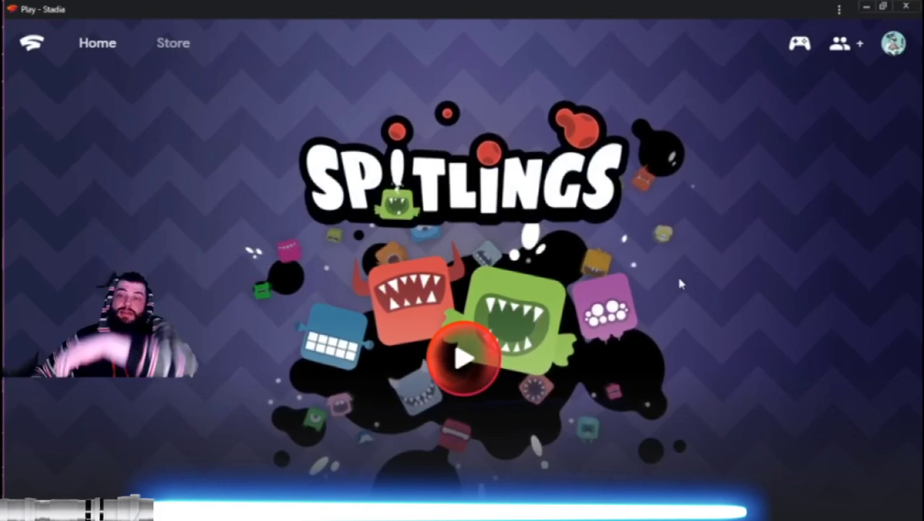
# Scroll the Stadia home page down through the Your games library and back up.
pyautogui.scroll(-2, 594, 279)
pyautogui.scroll(-10, 512, 287)
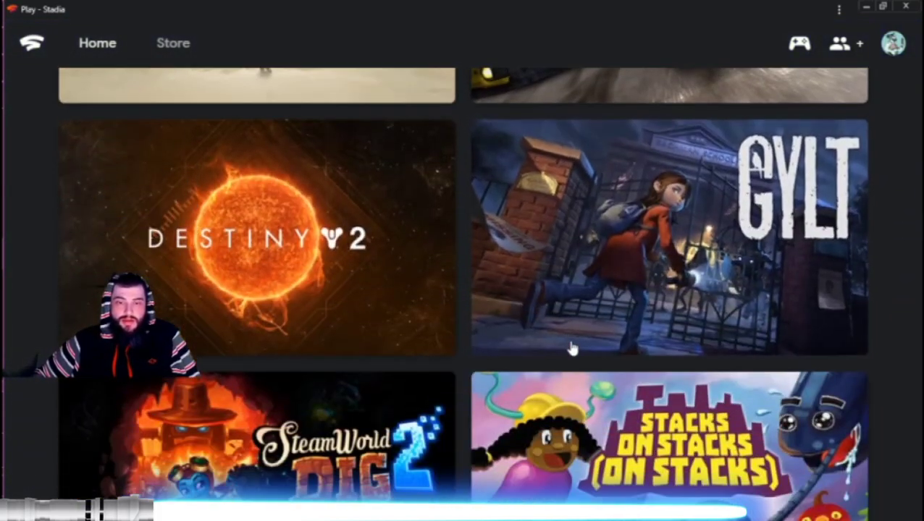
pyautogui.scroll(-3, 570, 349)
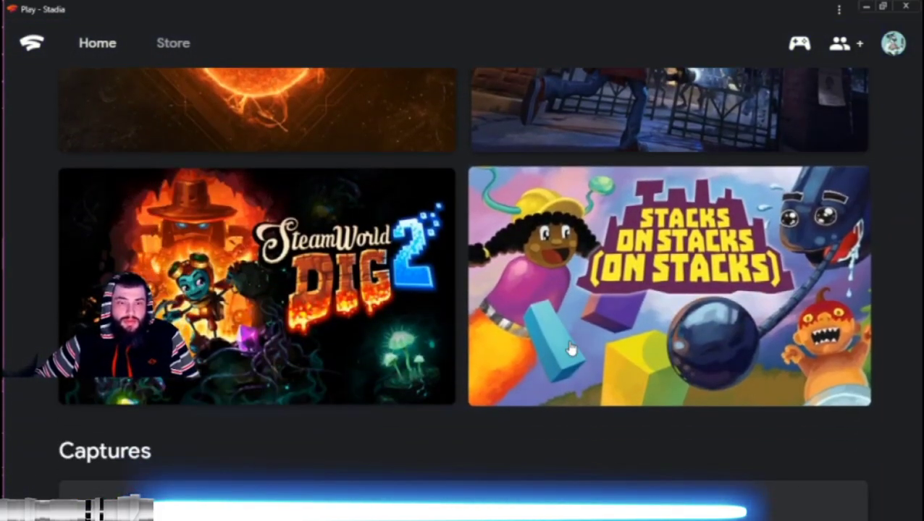
pyautogui.scroll(-2, 570, 349)
pyautogui.scroll(10, 571, 349)
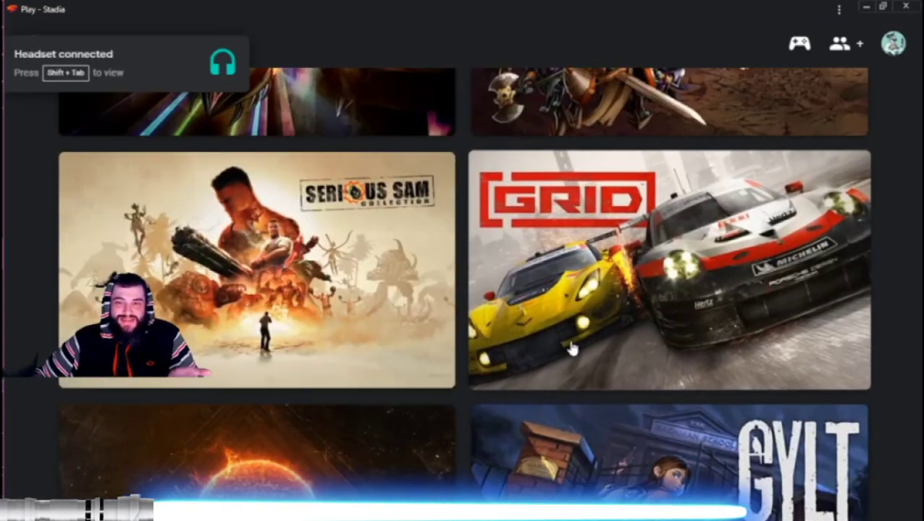
pyautogui.scroll(8, 571, 349)
pyautogui.scroll(-12, 584, 326)
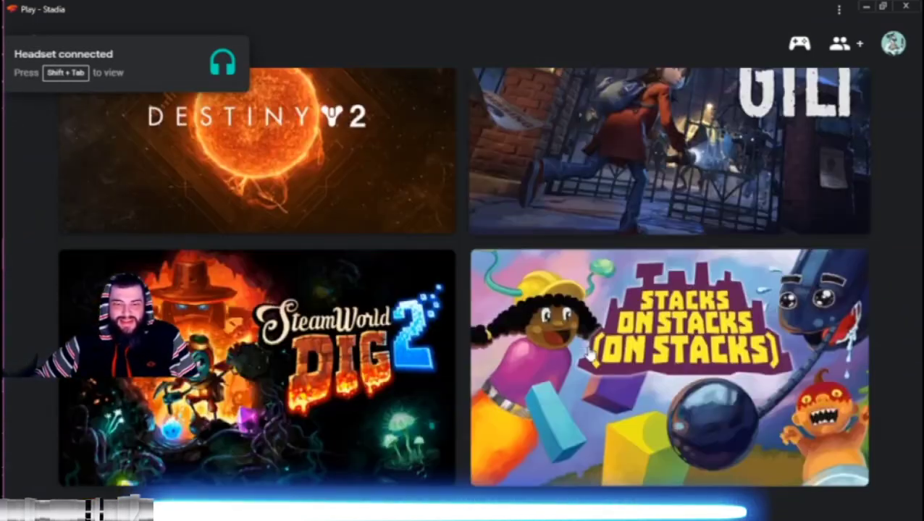
pyautogui.scroll(-3, 590, 354)
pyautogui.scroll(12, 716, 435)
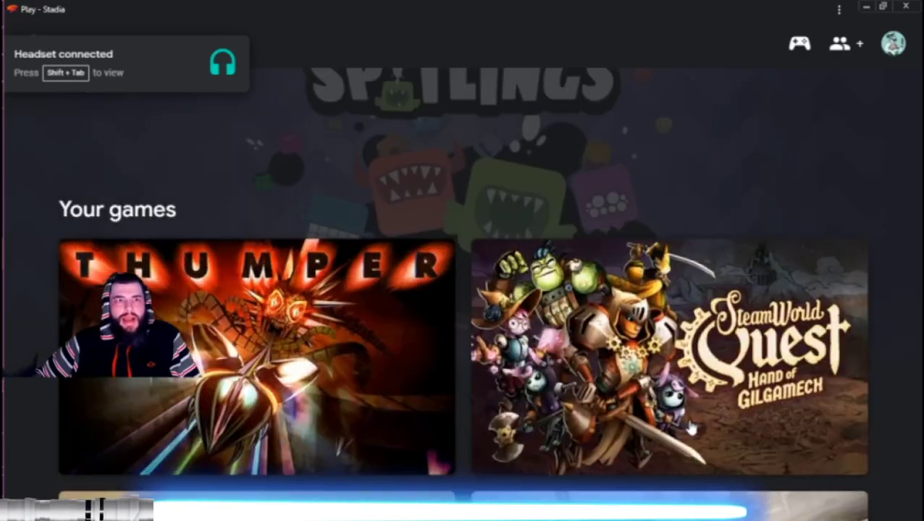
pyautogui.scroll(5, 684, 415)
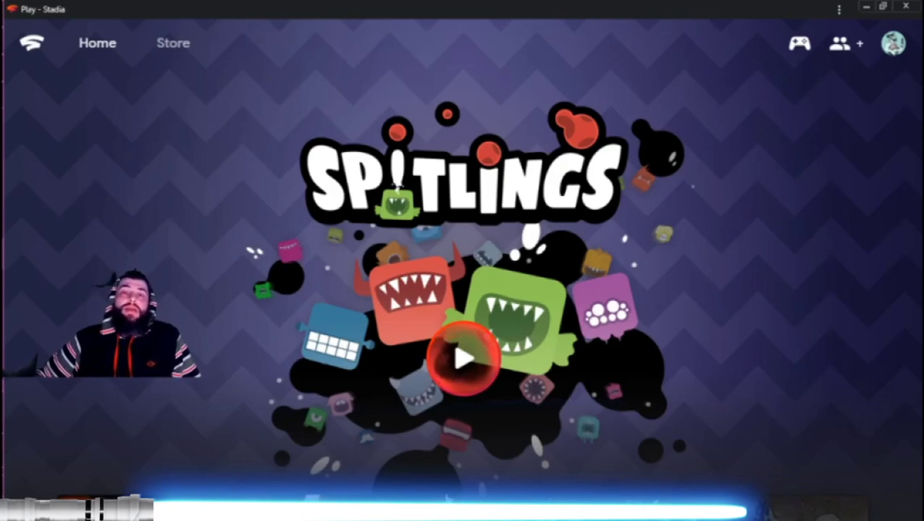
pyautogui.scroll(-8, 674, 265)
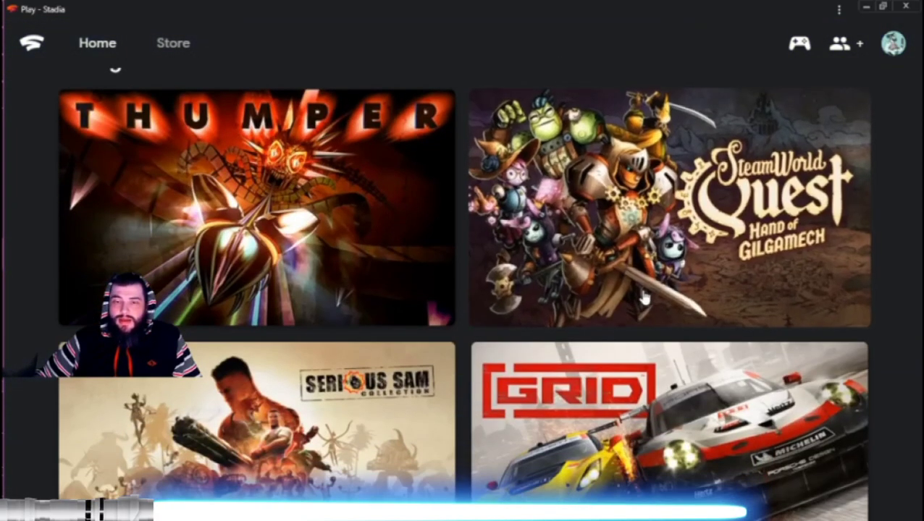
pyautogui.scroll(-5, 613, 319)
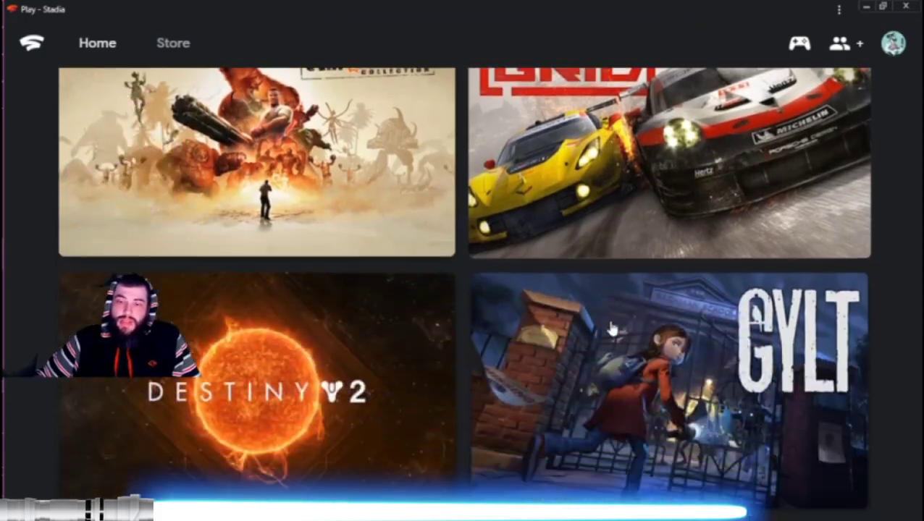
pyautogui.scroll(-3, 612, 330)
pyautogui.scroll(11, 611, 329)
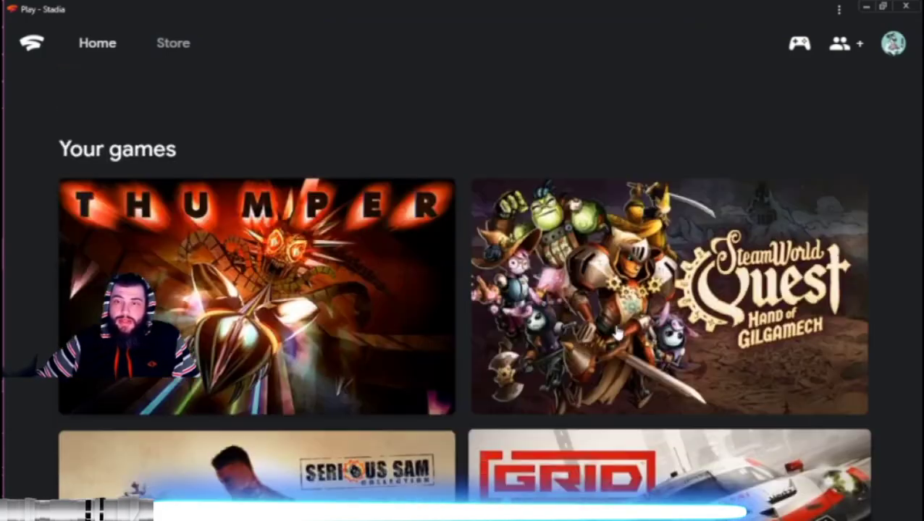
pyautogui.scroll(5, 617, 333)
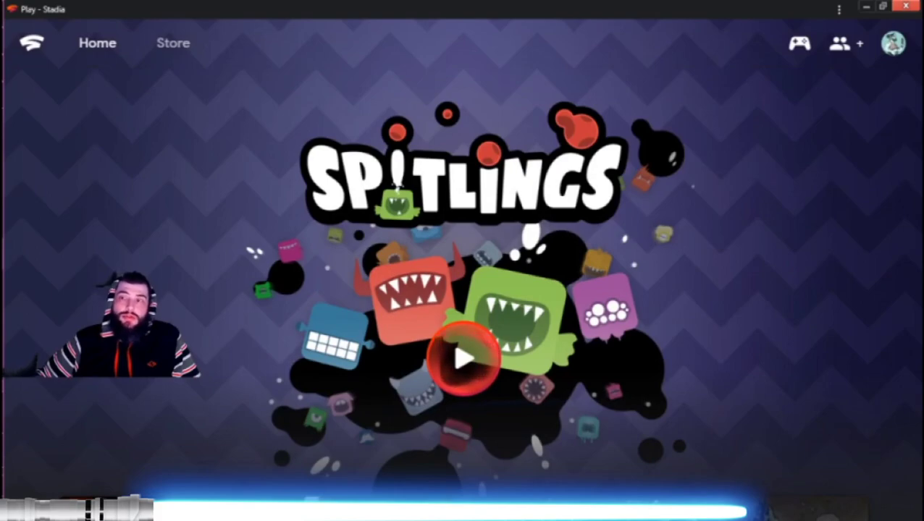
# Close Stadia and bring up the OBS Studio window from the taskbar.
pyautogui.click(906, 7)
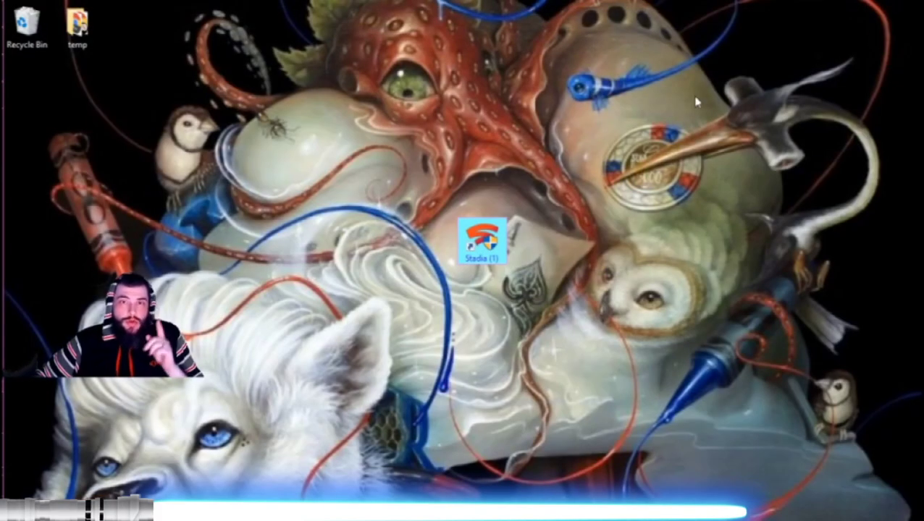
pyautogui.moveTo(4, 323)
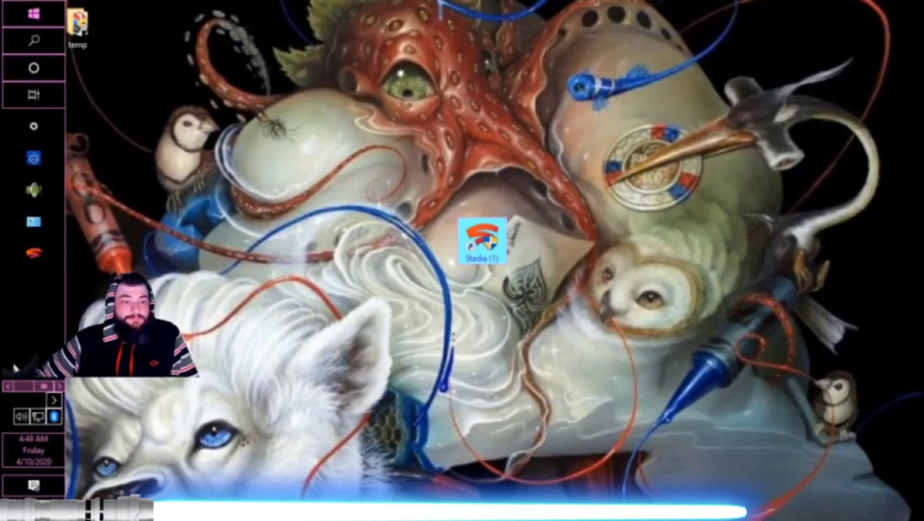
pyautogui.click(32, 191)
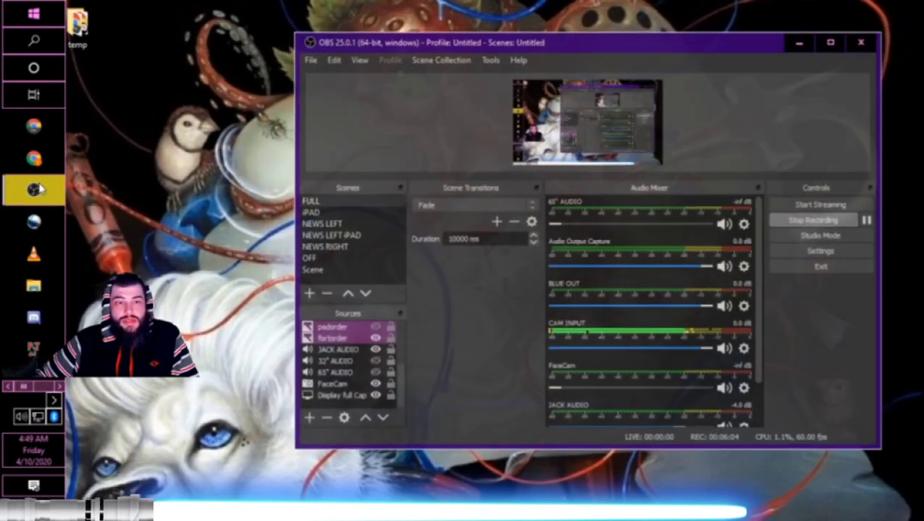